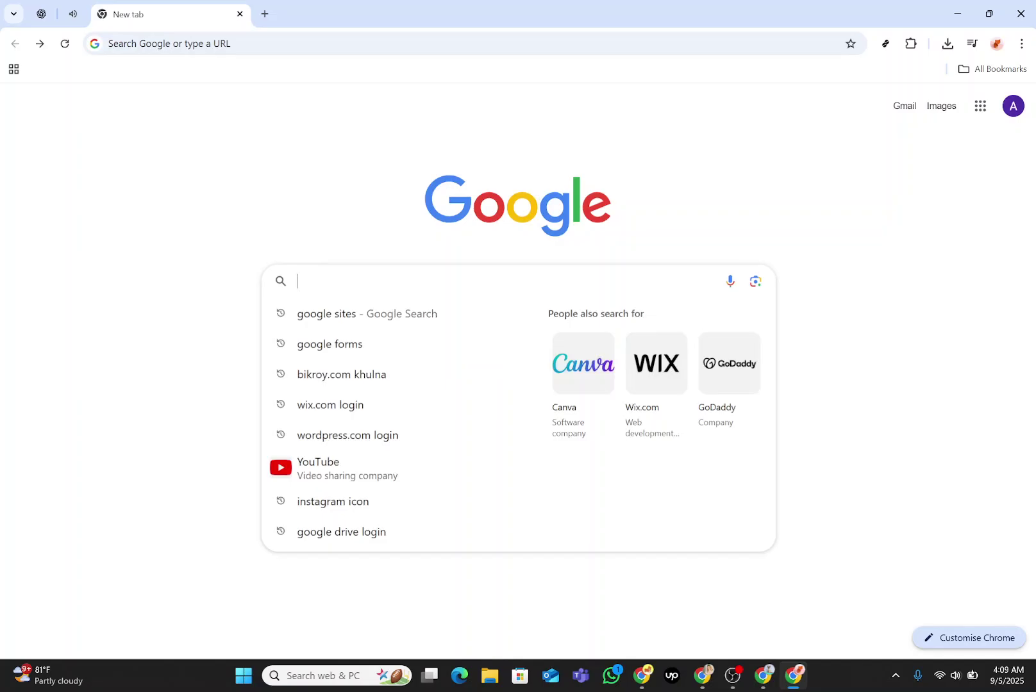
# Search Google for "google sites", open Google Sites, and create a new site from the Portfolio template
pyautogui.click(317, 315)
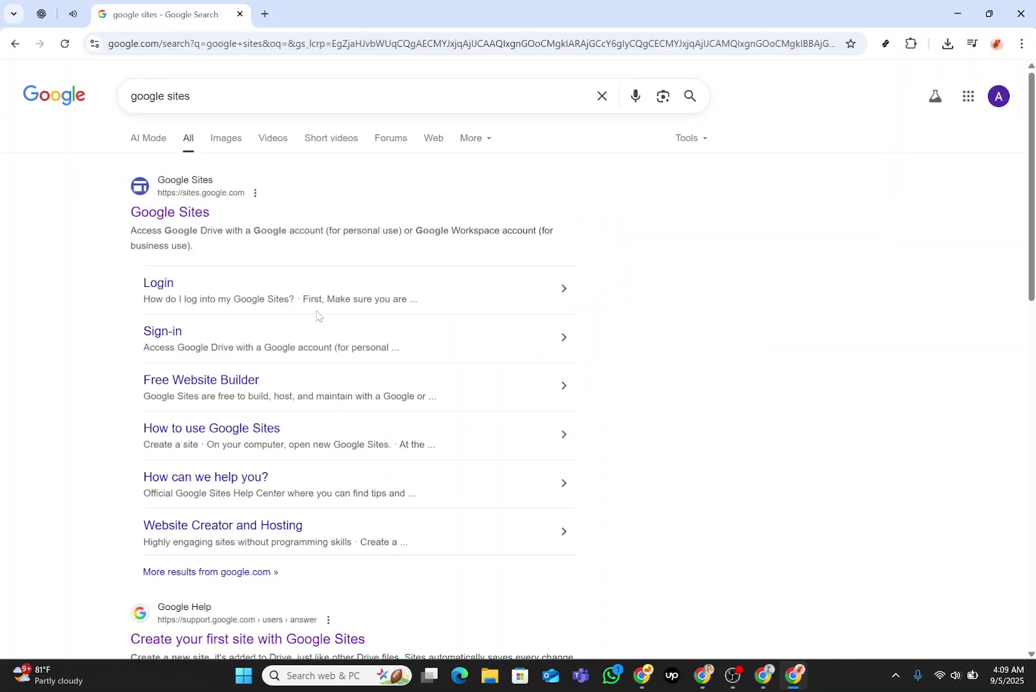
pyautogui.click(162, 217)
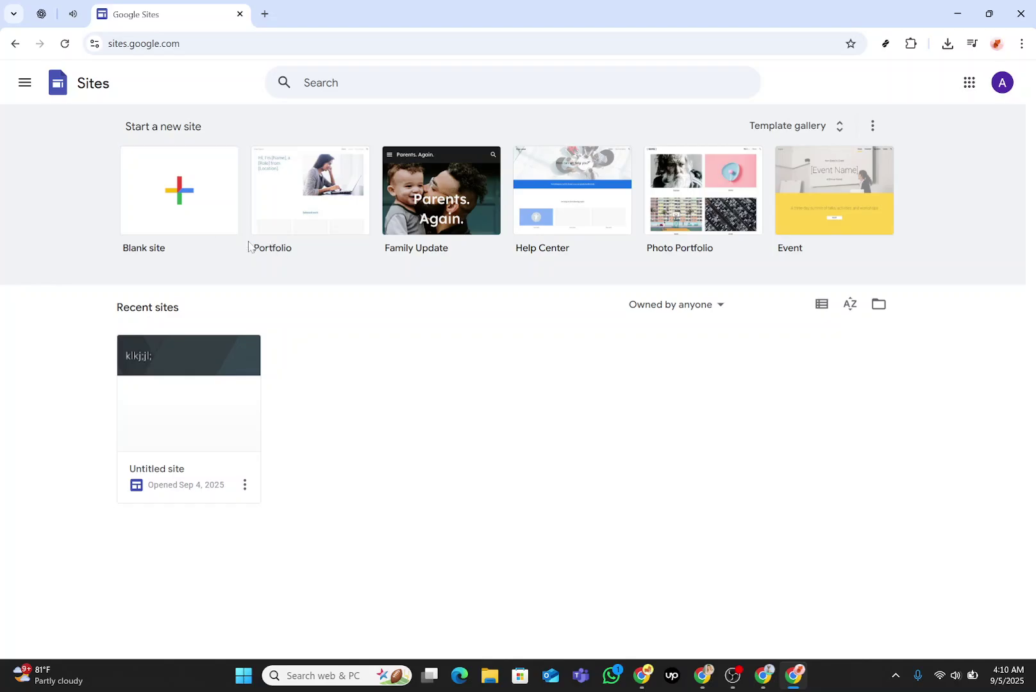
pyautogui.click(299, 203)
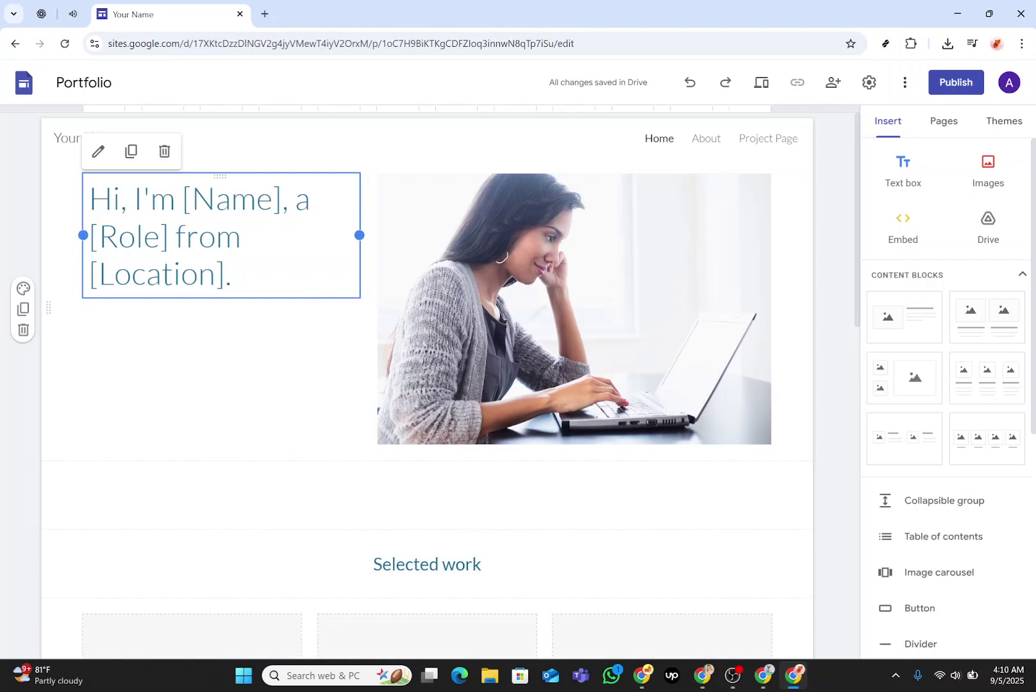
# Replace the placeholder introduction text beside the header photo with "Title One"
pyautogui.tripleClick(228, 275)
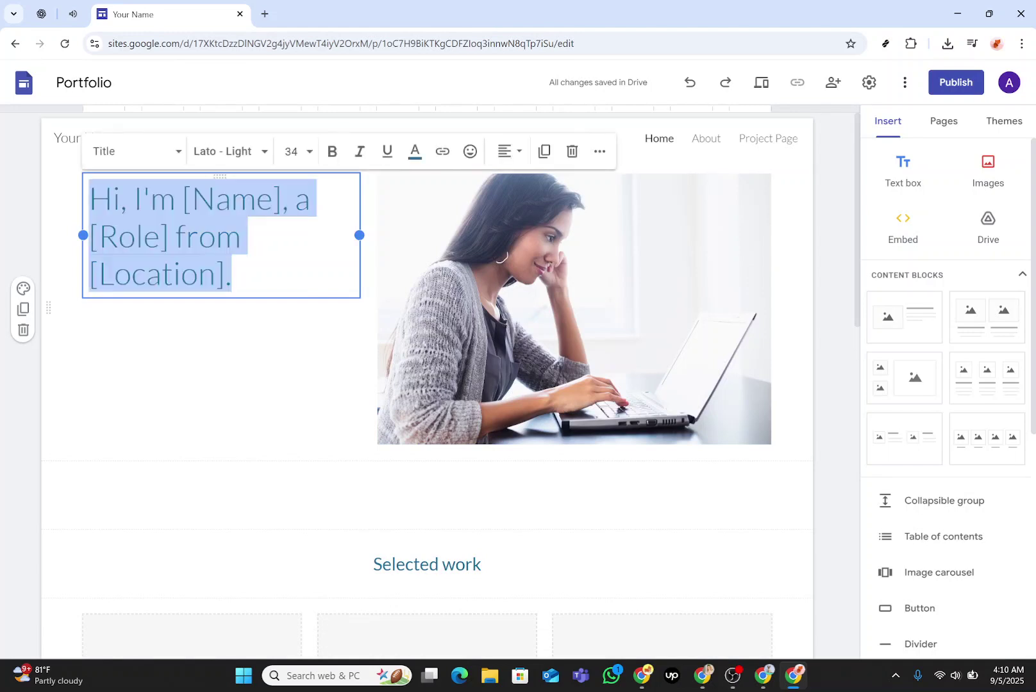
pyautogui.write('ti')
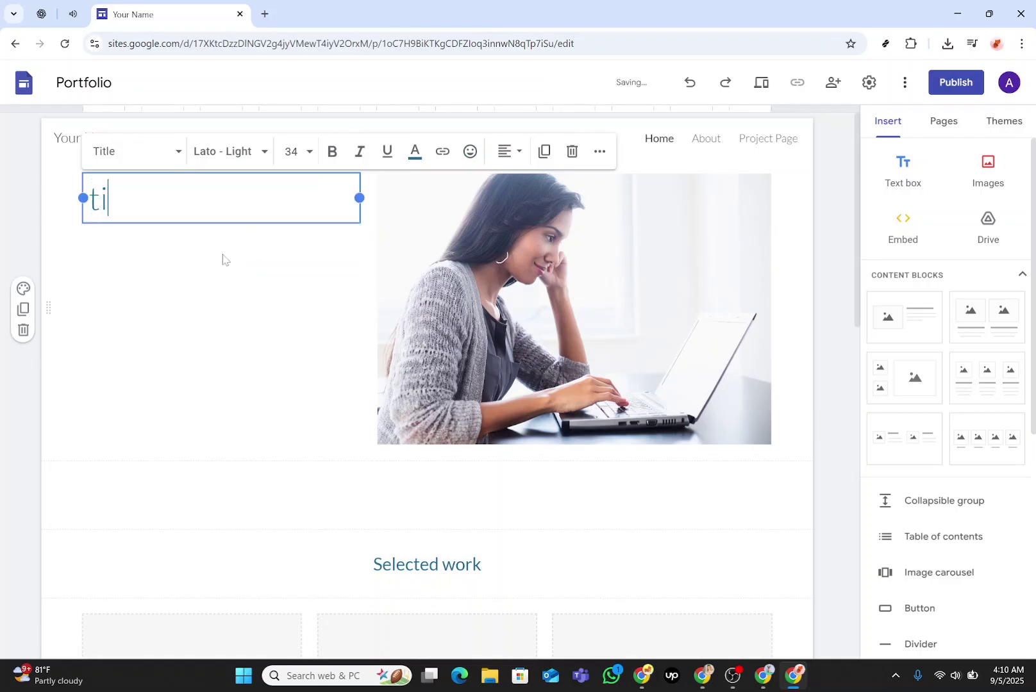
pyautogui.write('t')
pyautogui.press('BackSpace')
pyautogui.press('BackSpace')
pyautogui.press('BackSpace')
pyautogui.write('Title ')
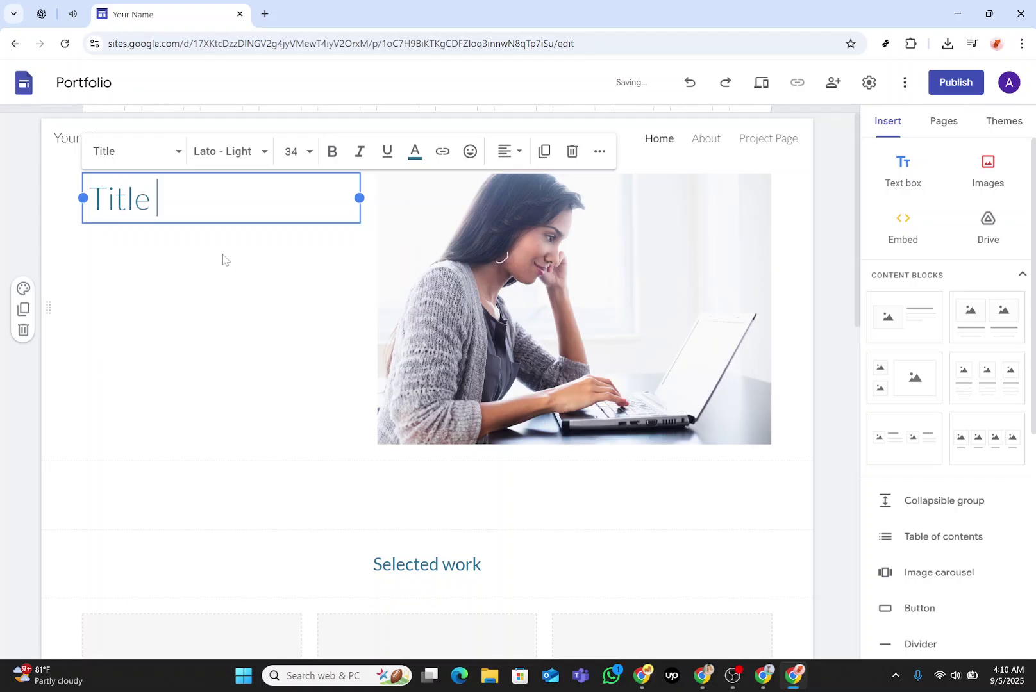
pyautogui.write('On')
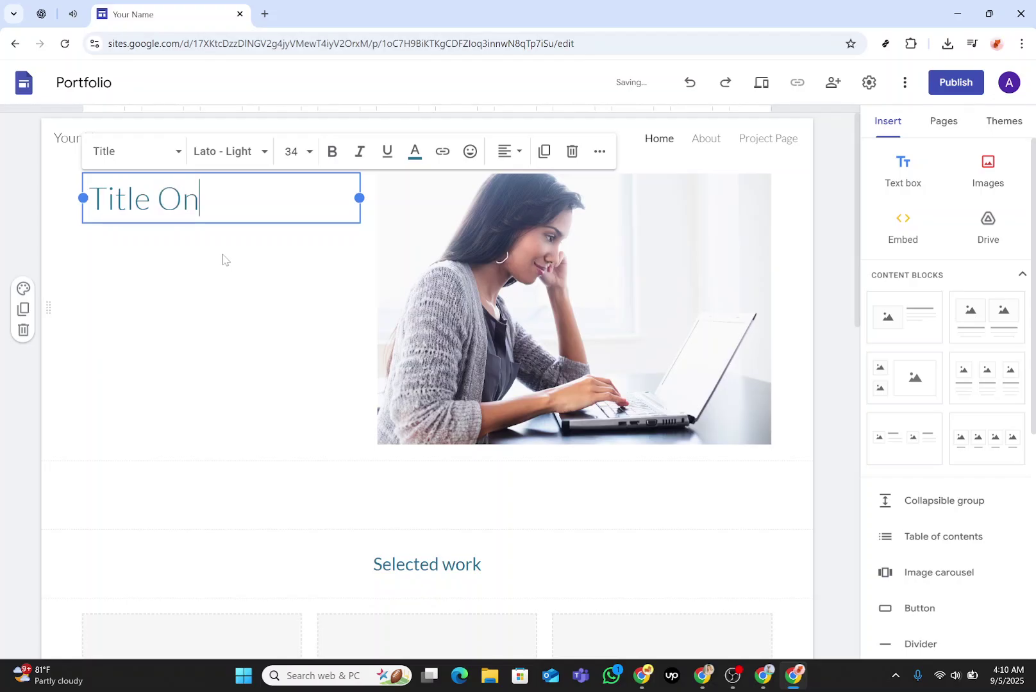
pyautogui.write('e')
# Apply the Title style to the "Title One" text and make the whole text bold
pyautogui.click(171, 154)
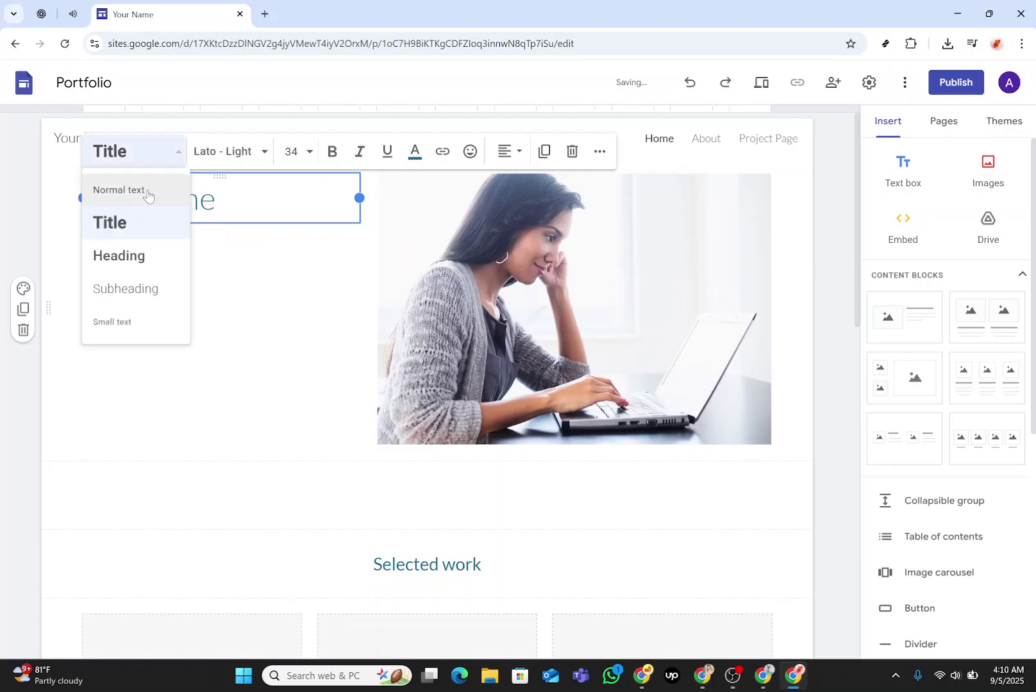
pyautogui.click(126, 226)
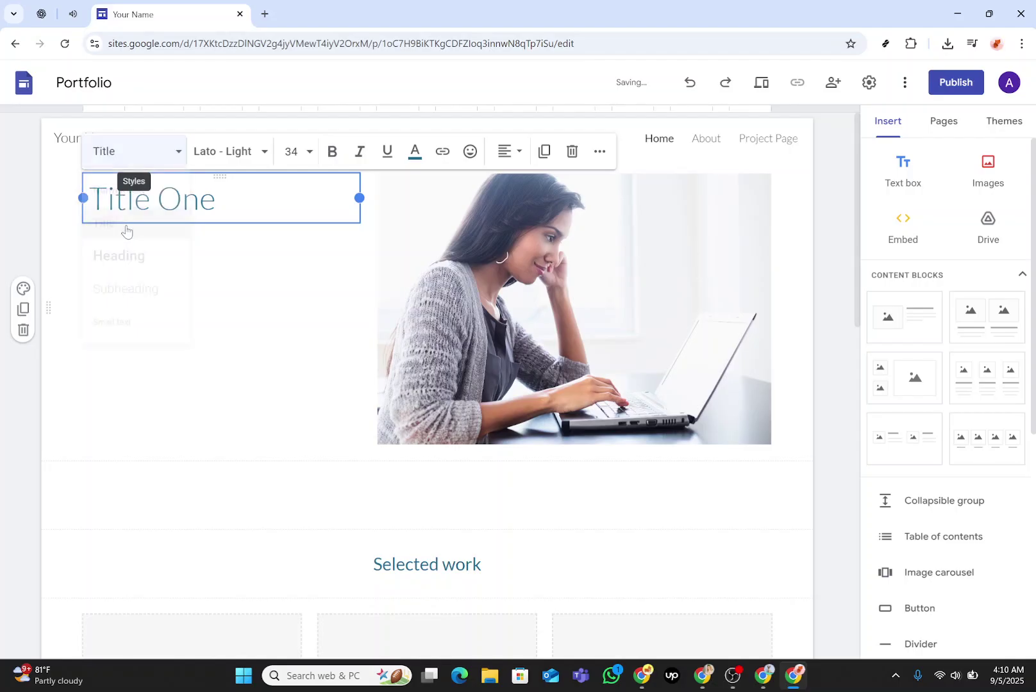
pyautogui.click(343, 158)
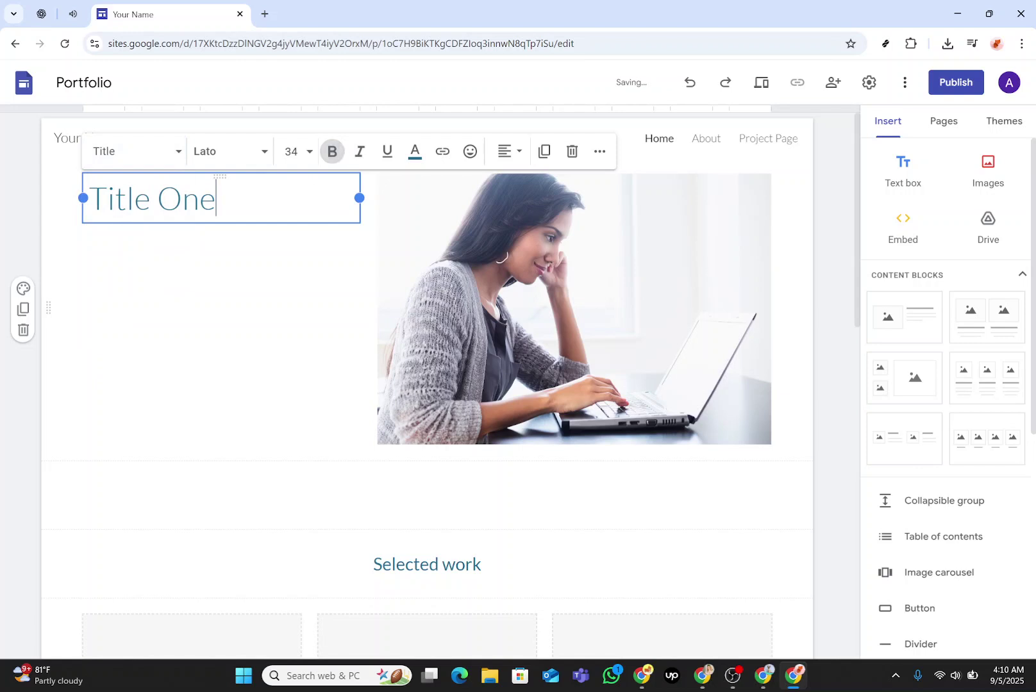
pyautogui.moveTo(216, 199); pyautogui.dragTo(87, 199)
pyautogui.click(332, 151)
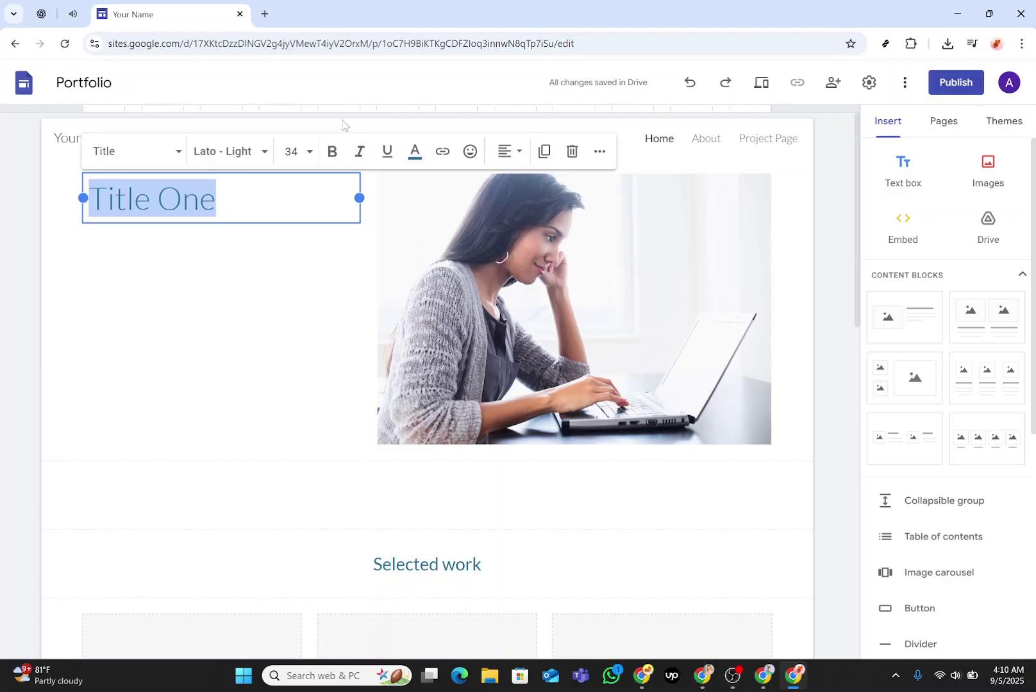
pyautogui.click(331, 152)
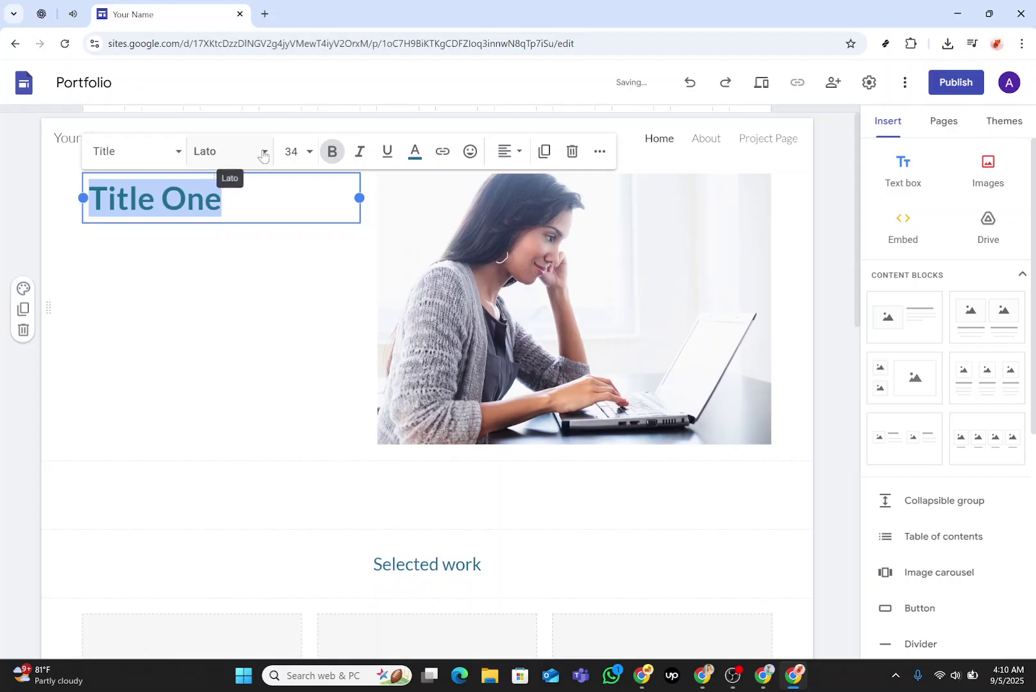
# Set the font size of the "Title One" text to 60
pyautogui.click(308, 154)
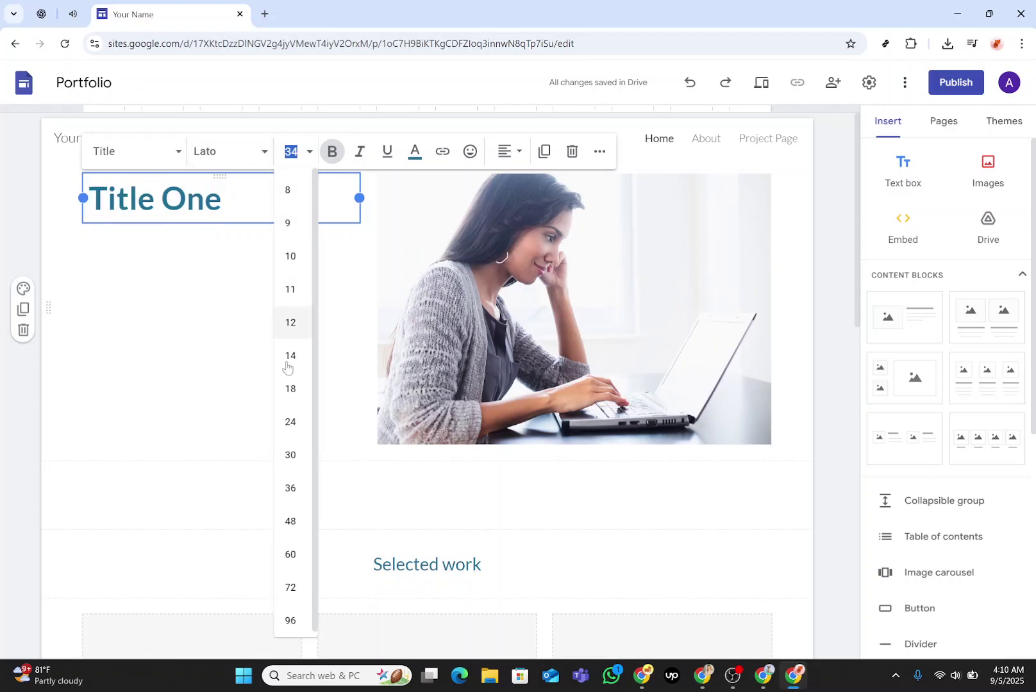
pyautogui.scroll(-1, 296, 515)
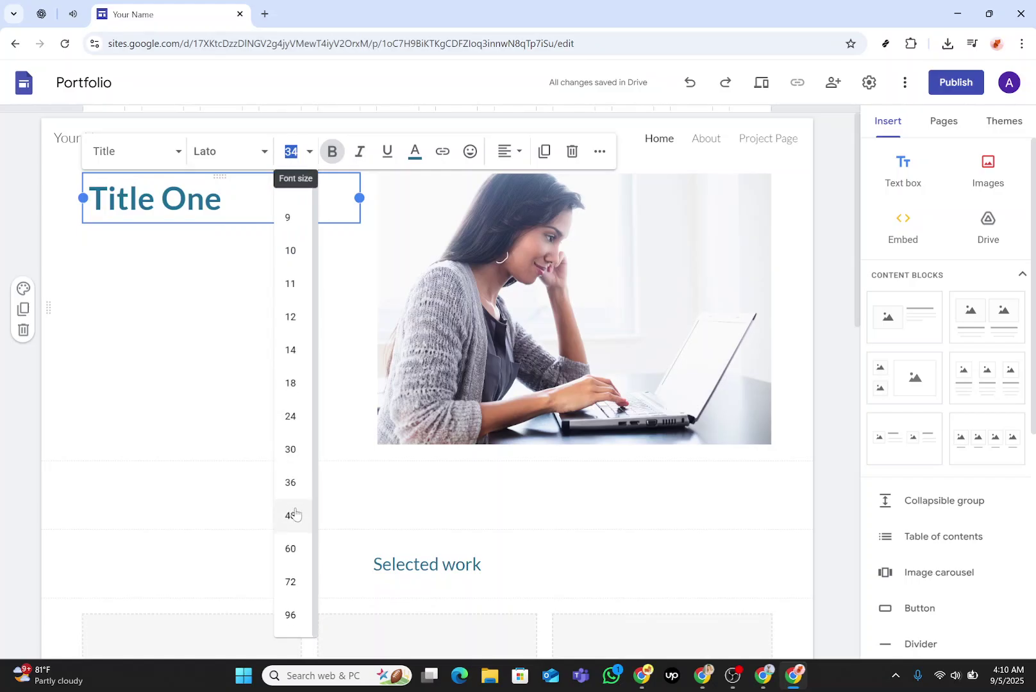
pyautogui.click(290, 549)
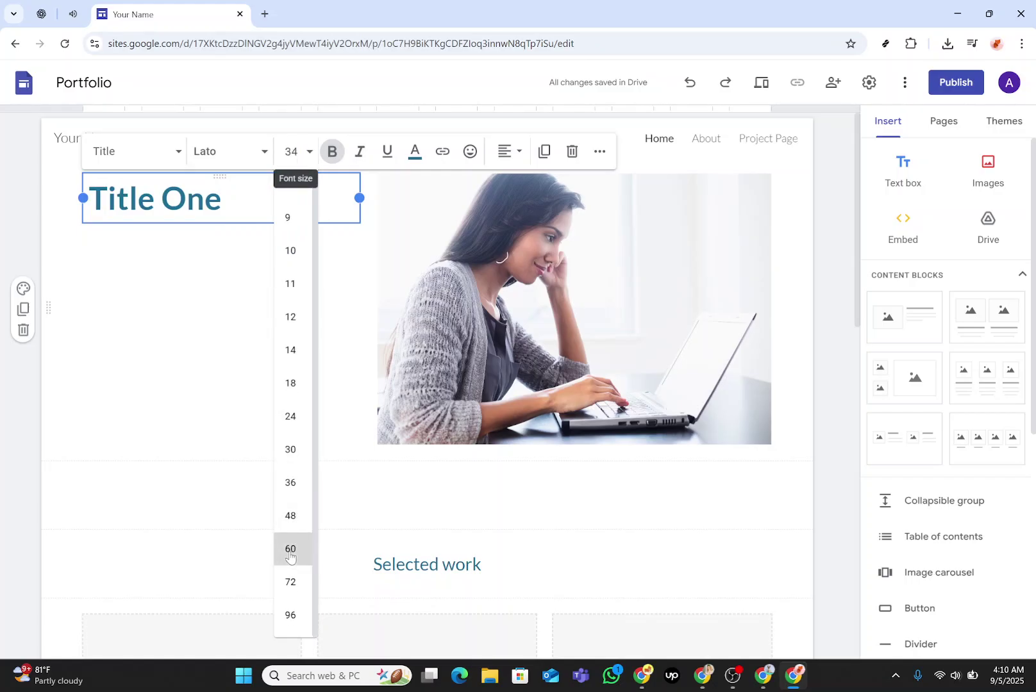
pyautogui.click(217, 384)
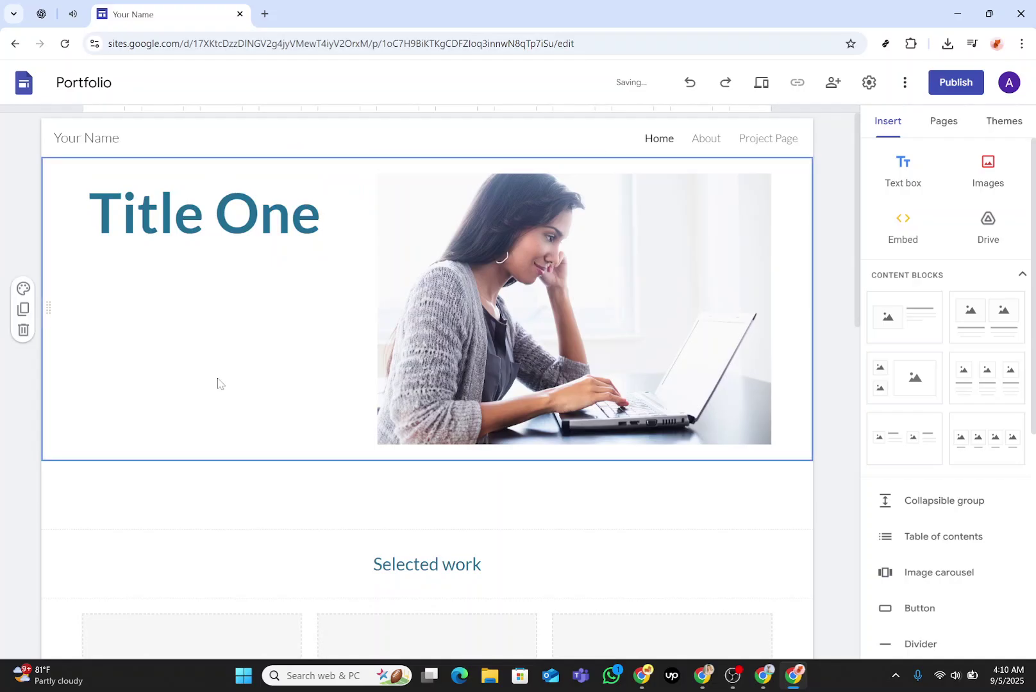
# Open the Slides file picker for the first presentation placeholder under Selected work, then close it without choosing a file
pyautogui.scroll(-4, 217, 384)
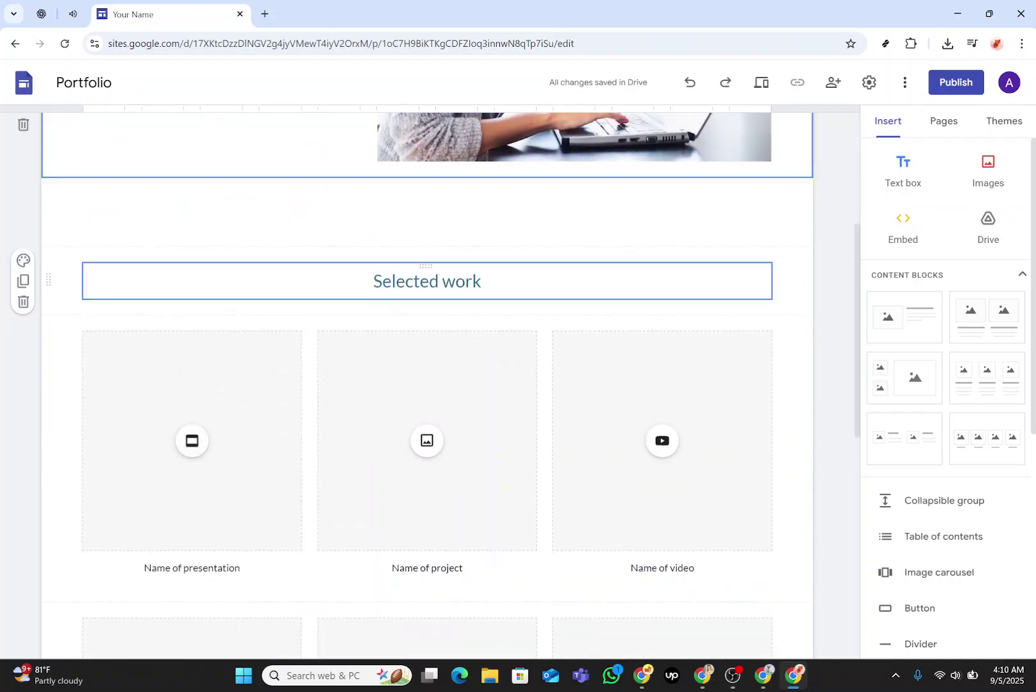
pyautogui.click(203, 443)
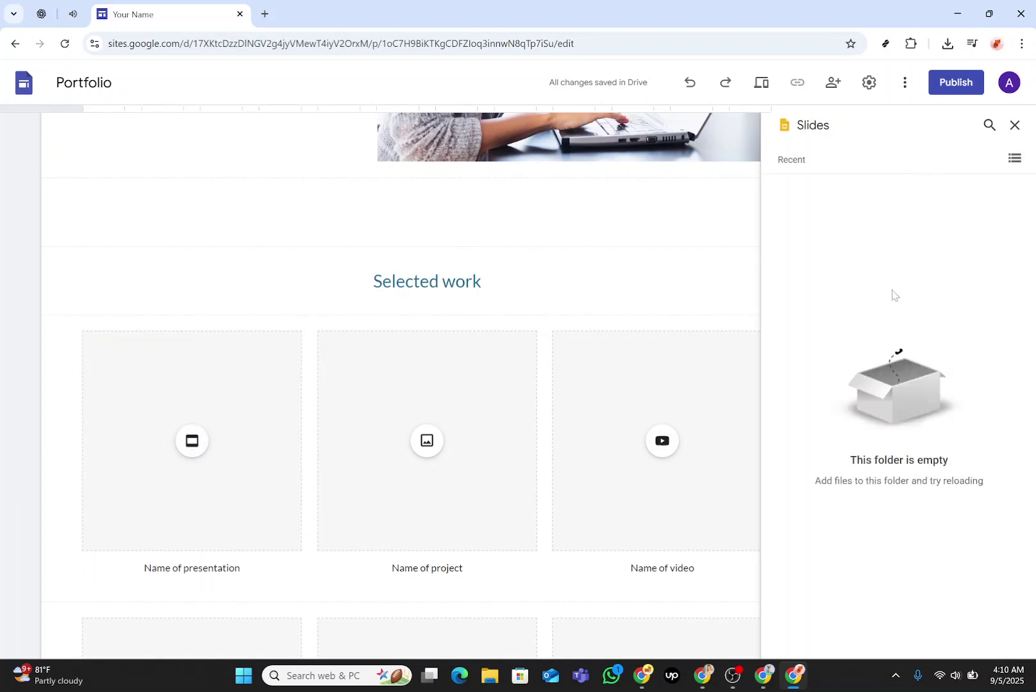
pyautogui.click(1013, 125)
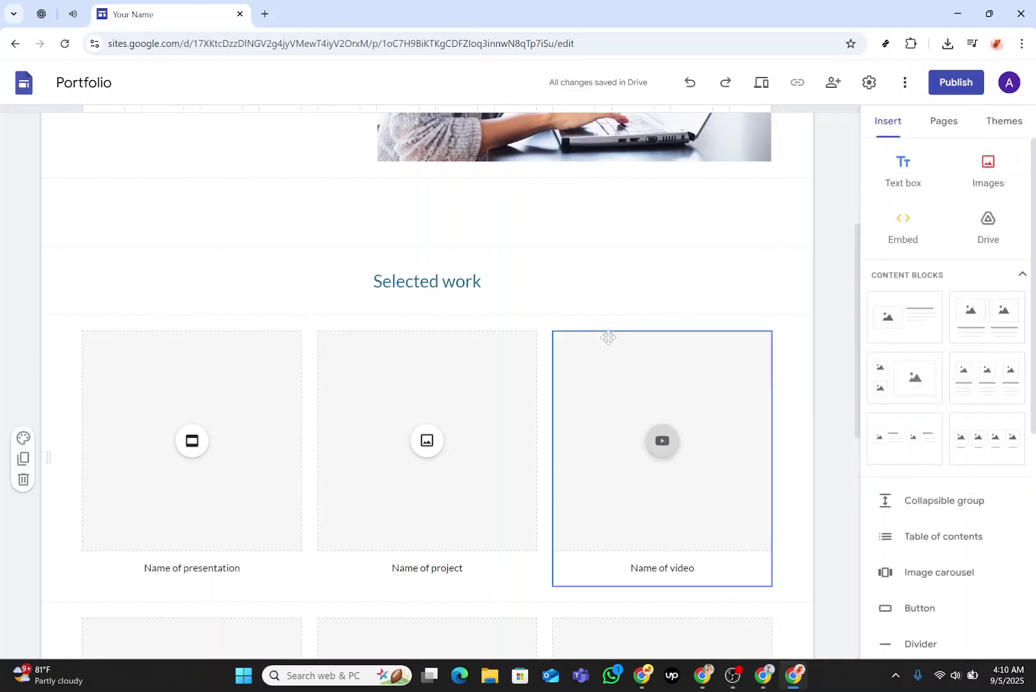
# Insert a link to the site's About page inside the "Get in touch" line near the page's end
pyautogui.scroll(-2, 608, 338)
pyautogui.scroll(-2, 608, 338)
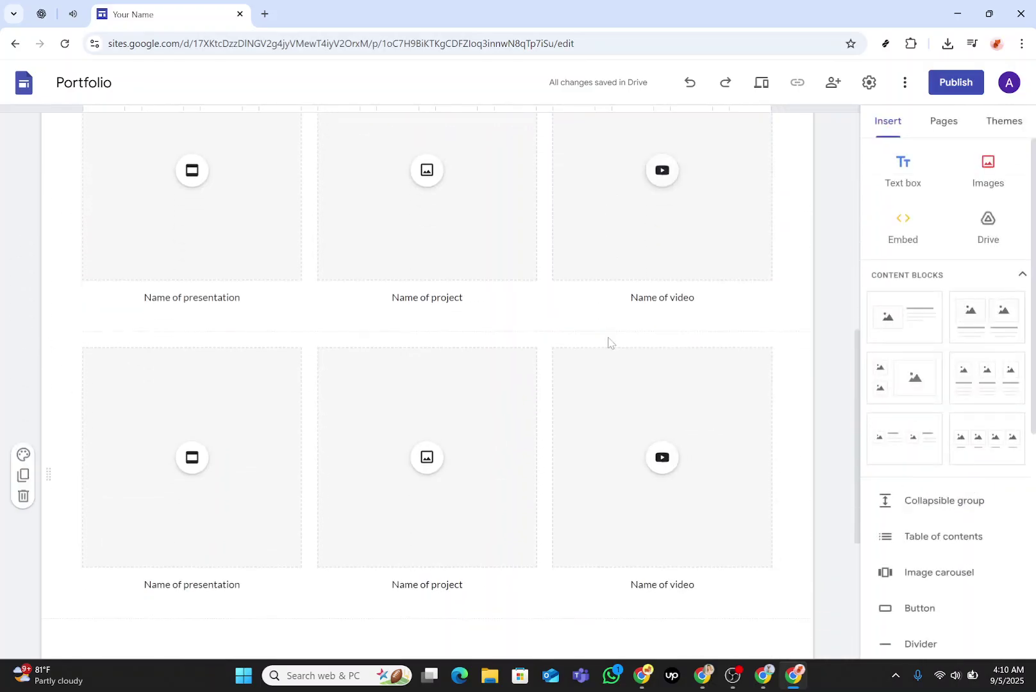
pyautogui.scroll(-2, 608, 338)
pyautogui.scroll(-3, 608, 338)
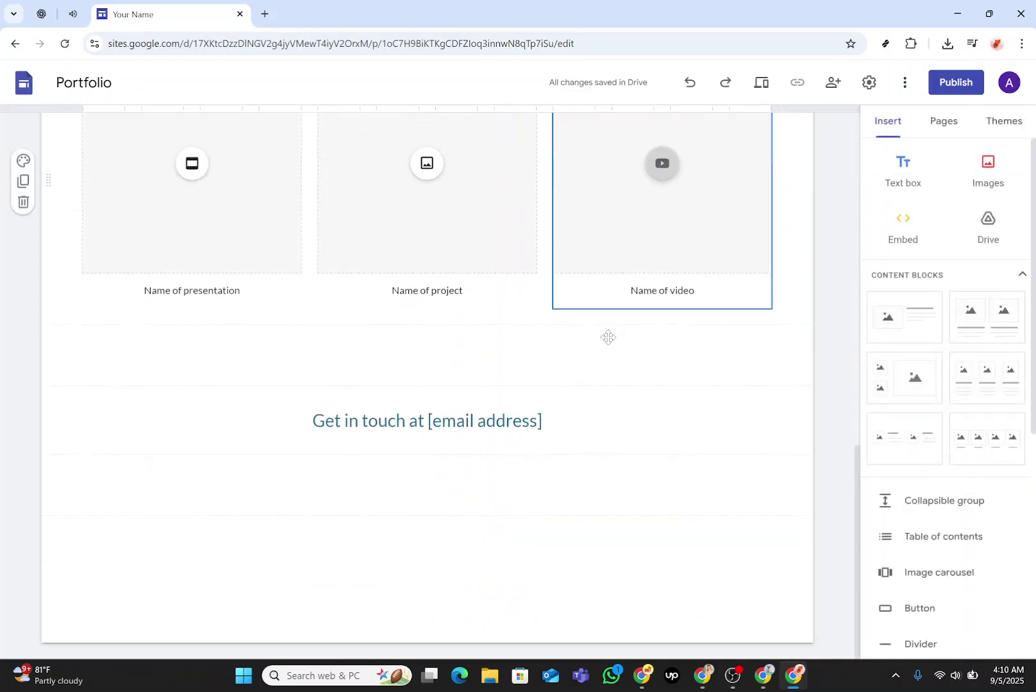
pyautogui.click(442, 420)
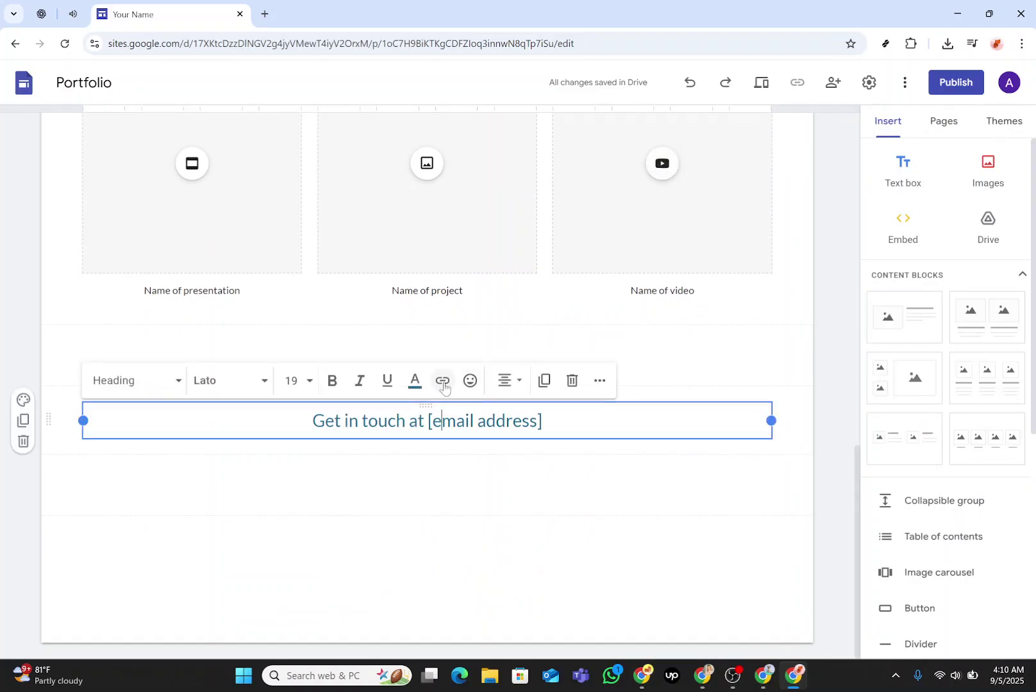
pyautogui.click(442, 382)
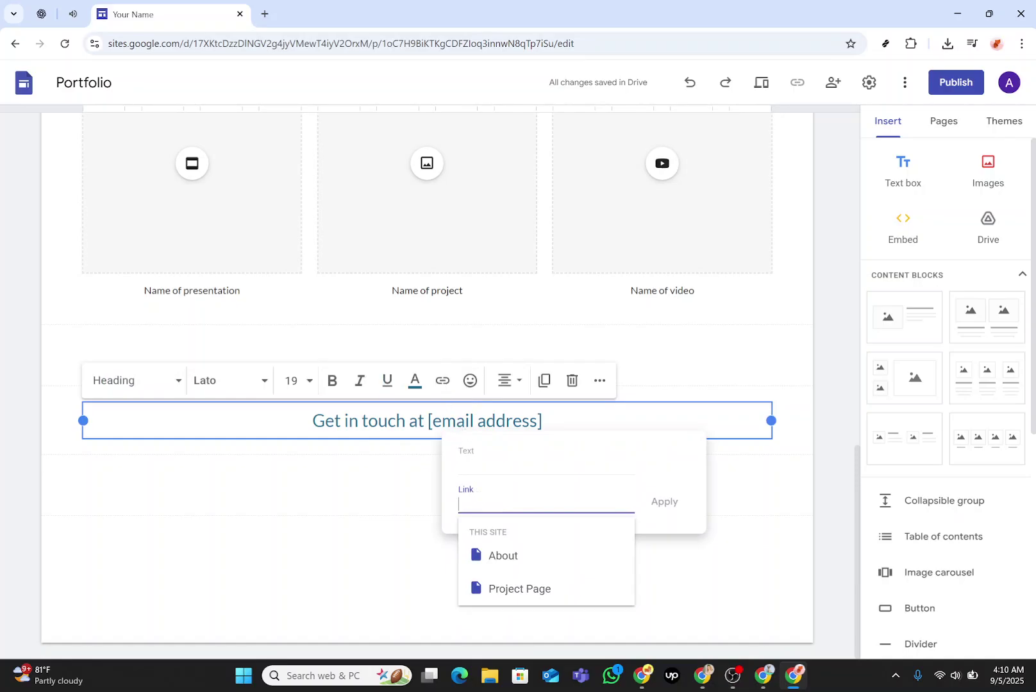
pyautogui.click(503, 555)
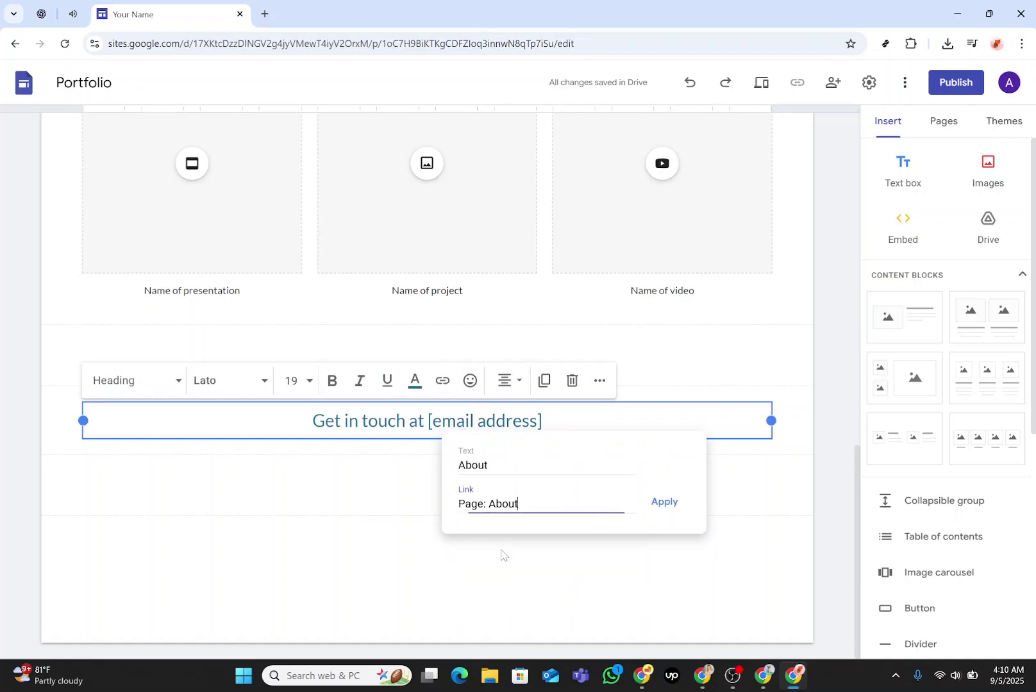
pyautogui.click(662, 505)
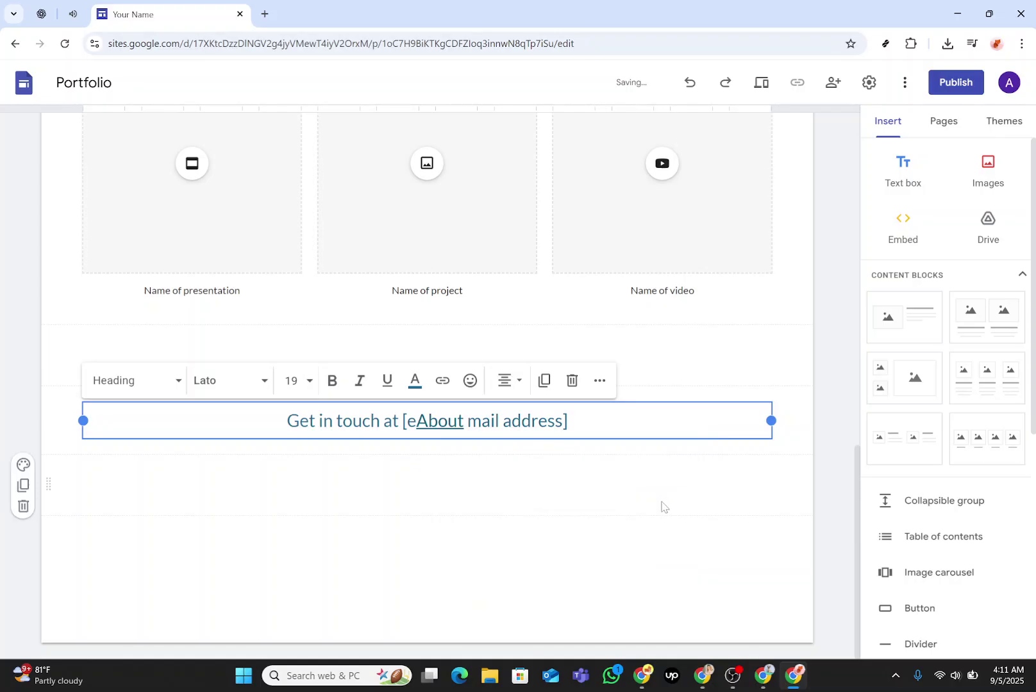
# Change the text colour of the entire "Get in touch" line, including its About link, to red (#ff0000)
pyautogui.click(414, 388)
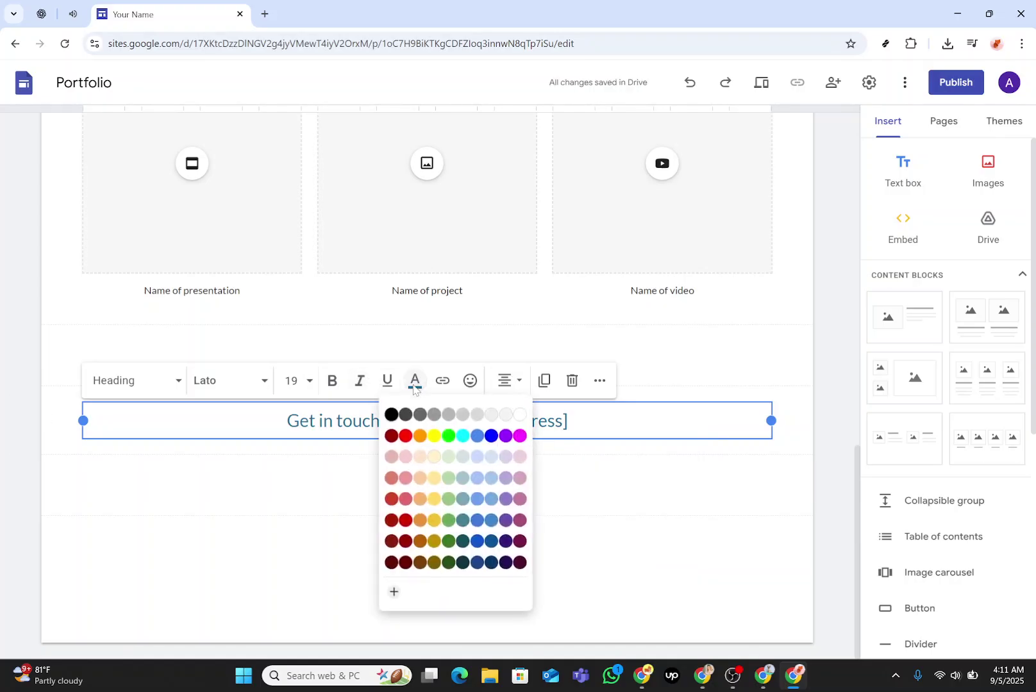
pyautogui.click(404, 436)
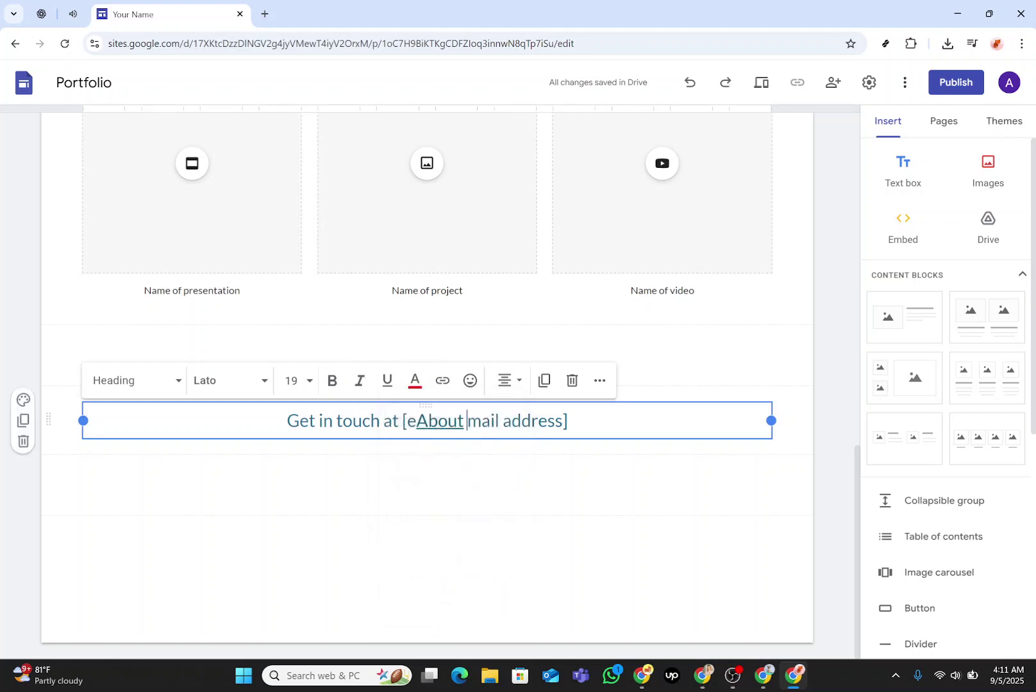
pyautogui.click(467, 420)
pyautogui.hotkey('shift', 'Left')
pyautogui.hotkey('shift', 'Left')
pyautogui.hotkey('shift', 'Left')
pyautogui.hotkey('shift', 'Left')
pyautogui.hotkey('shift', 'Left')
pyautogui.hotkey('shift', 'Left')
pyautogui.hotkey('shift', 'Left')
pyautogui.hotkey('shift', 'Left')
pyautogui.hotkey('shift', 'Left')
pyautogui.hotkey('shift', 'Left')
pyautogui.hotkey('shift', 'Left')
pyautogui.hotkey('shift', 'Left')
pyautogui.hotkey('shift', 'Left')
pyautogui.hotkey('shift', 'Left')
pyautogui.hotkey('shift', 'Left')
pyautogui.hotkey('shift', 'Left')
pyautogui.hotkey('shift', 'Left')
pyautogui.hotkey('shift', 'Left')
pyautogui.hotkey('shift', 'Left')
pyautogui.hotkey('shift', 'Left')
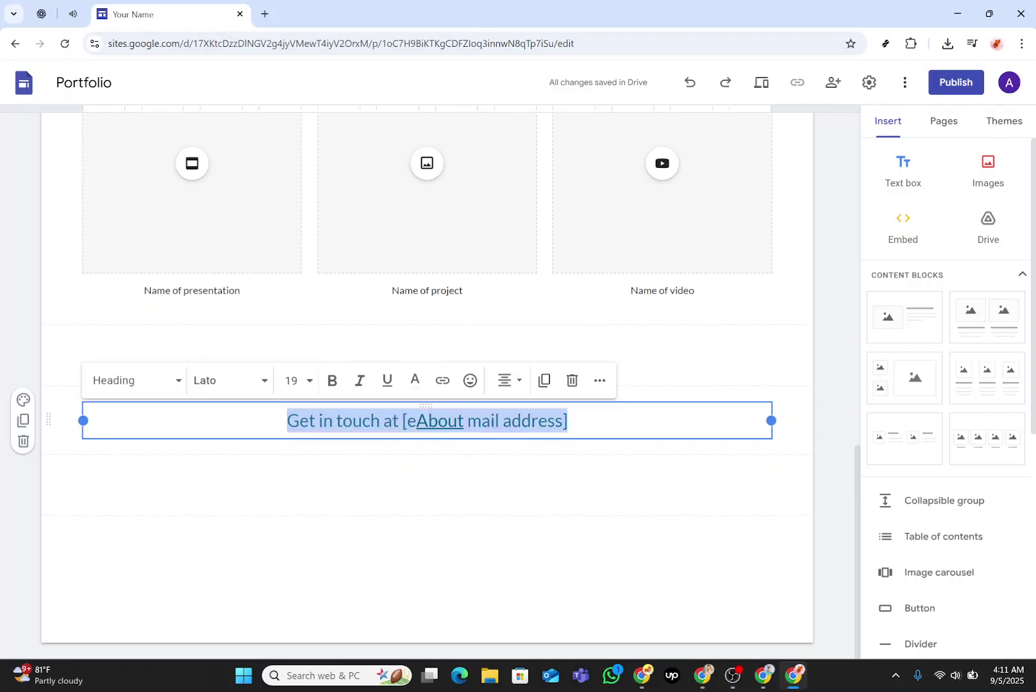
pyautogui.click(418, 384)
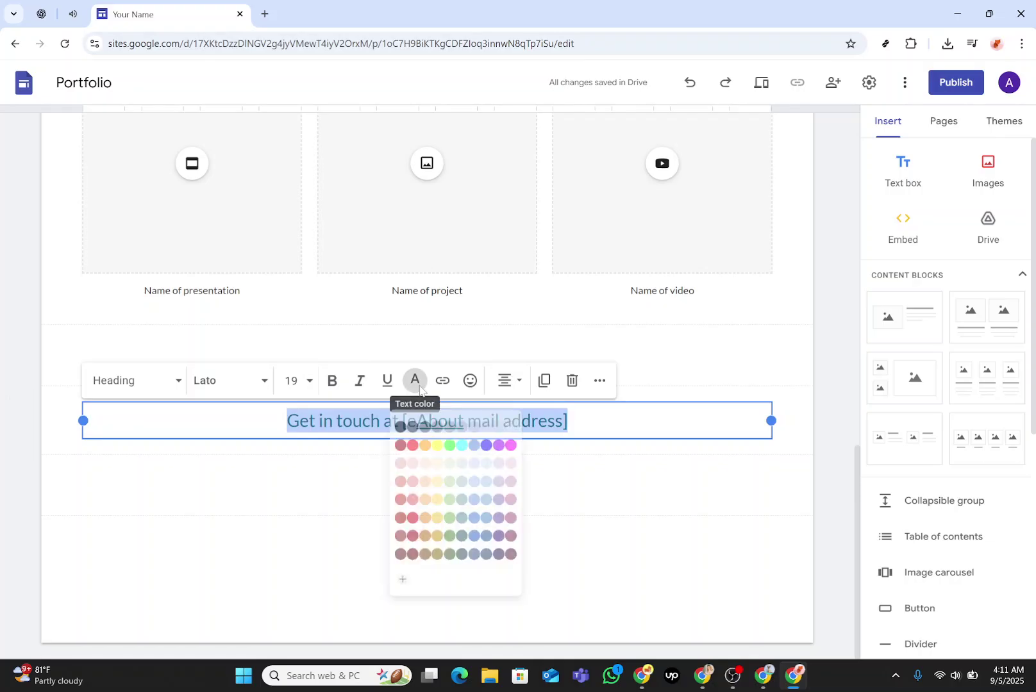
pyautogui.click(410, 436)
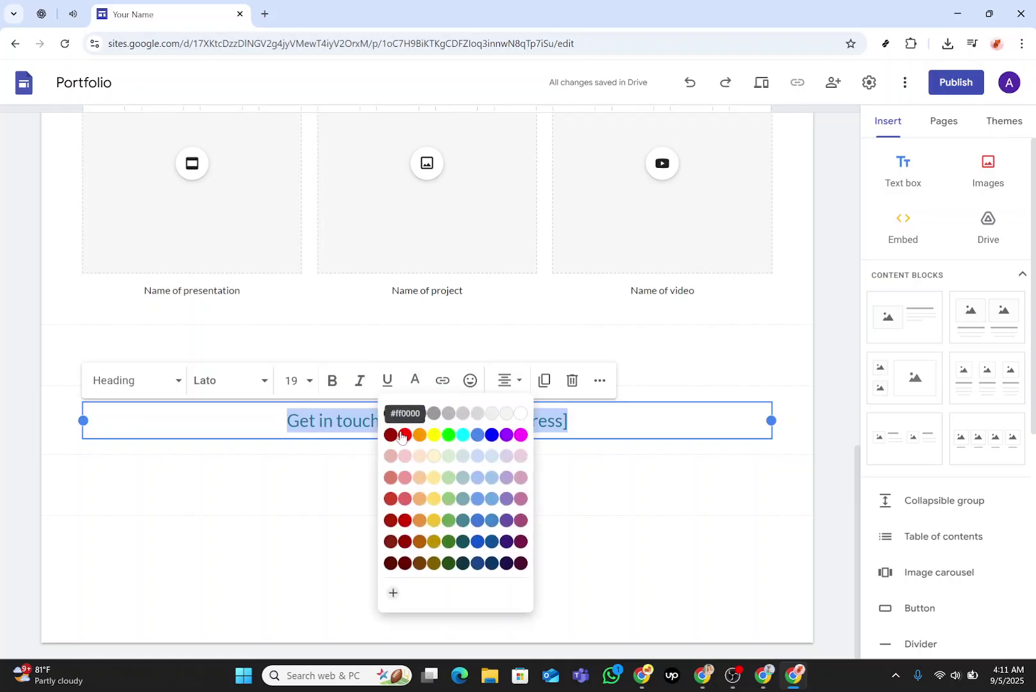
pyautogui.click(571, 475)
# Open the site's publishing settings to review them, and cancel without publishing
pyautogui.scroll(6, 558, 331)
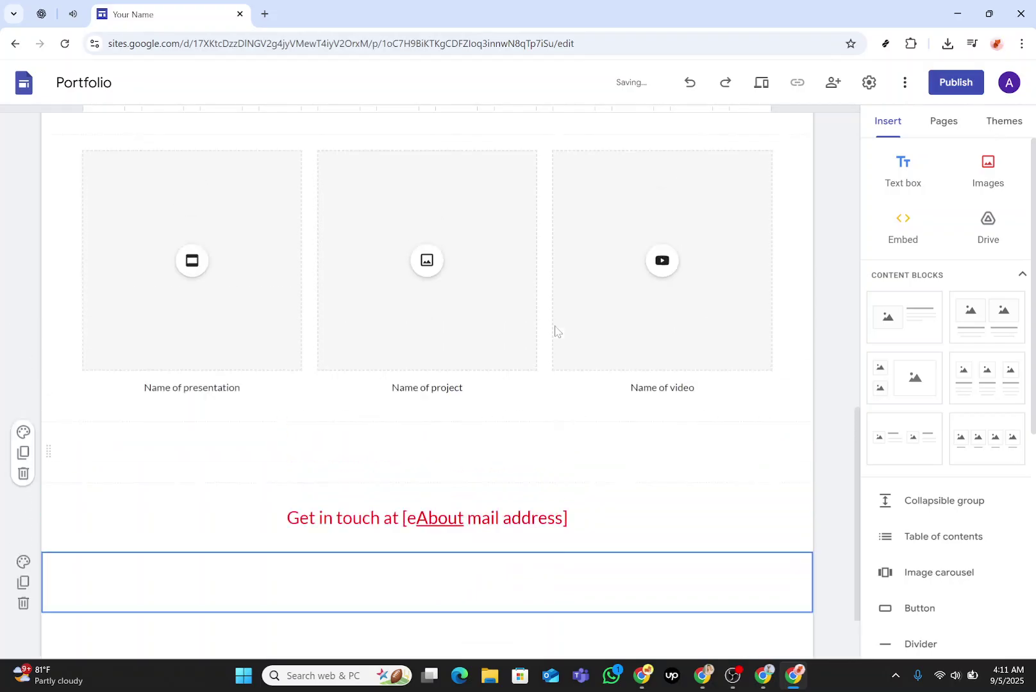
pyautogui.click(937, 88)
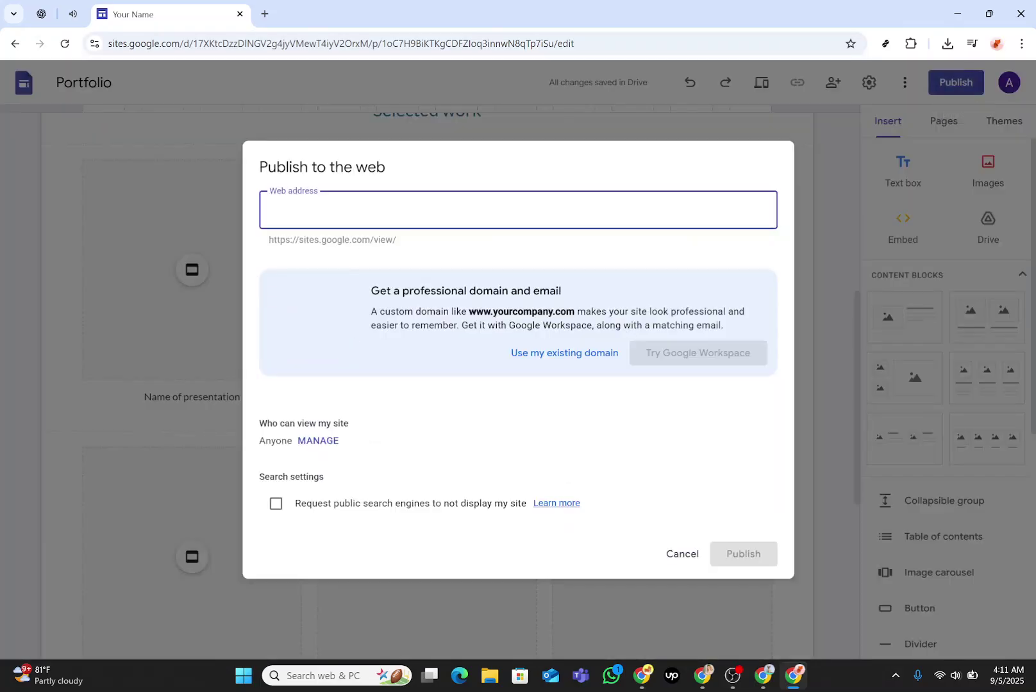
pyautogui.click(669, 549)
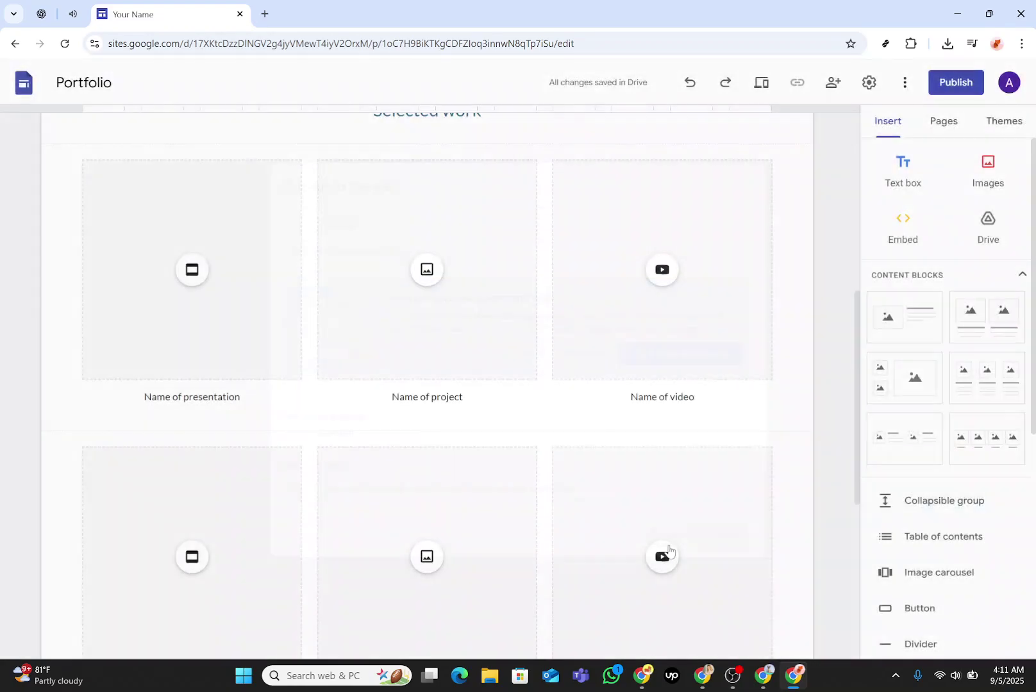
pyautogui.click(608, 404)
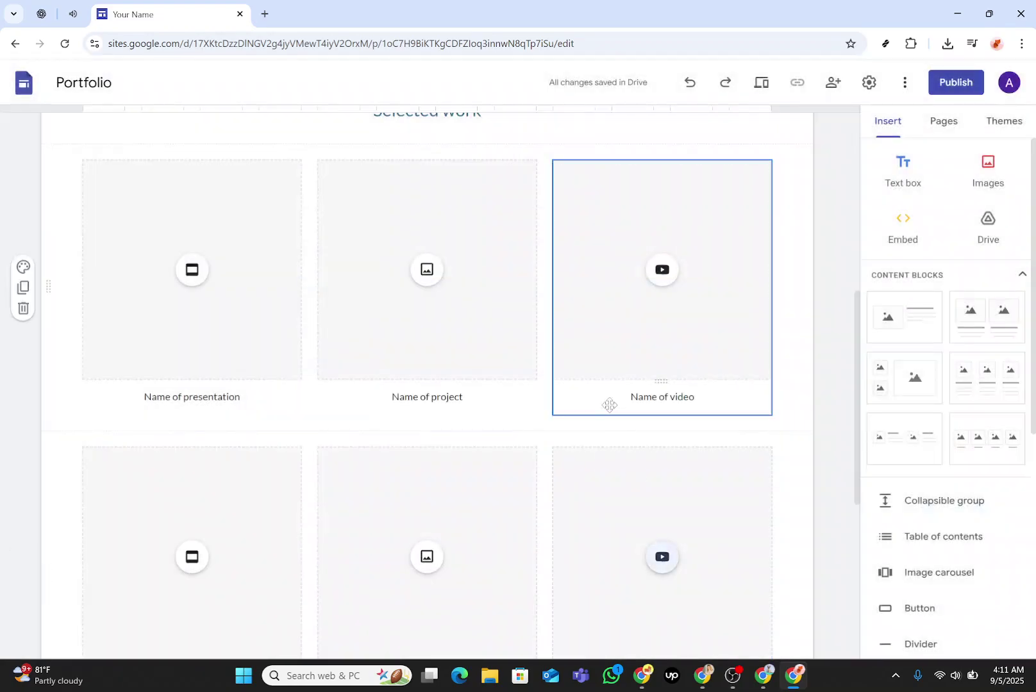
# Open the site's About page in the editor from the page navigation
pyautogui.scroll(7, 608, 404)
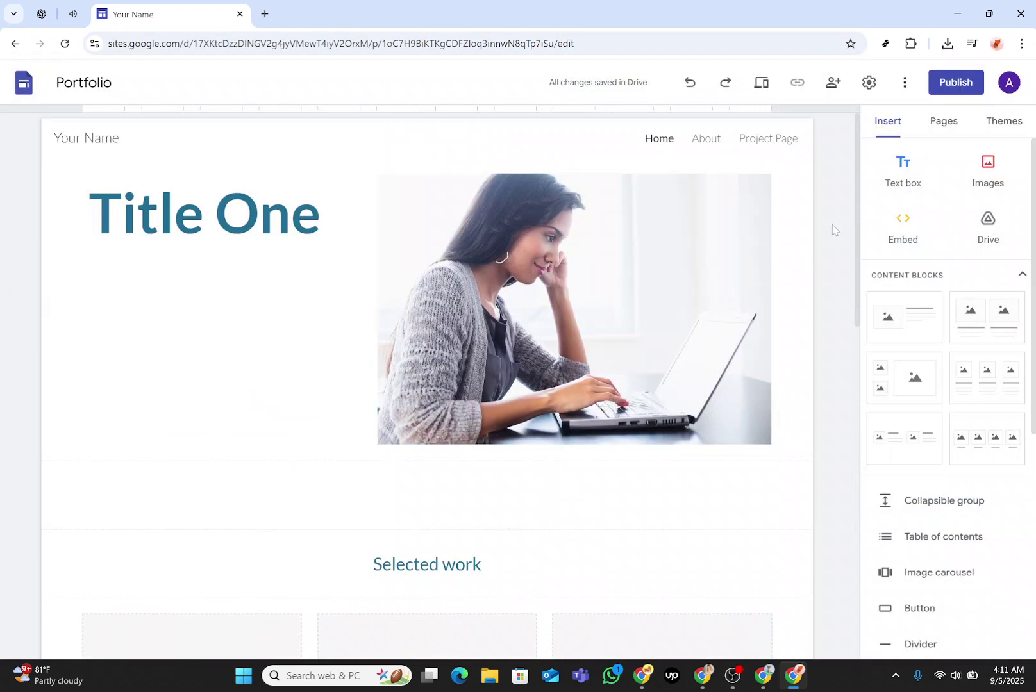
pyautogui.click(706, 139)
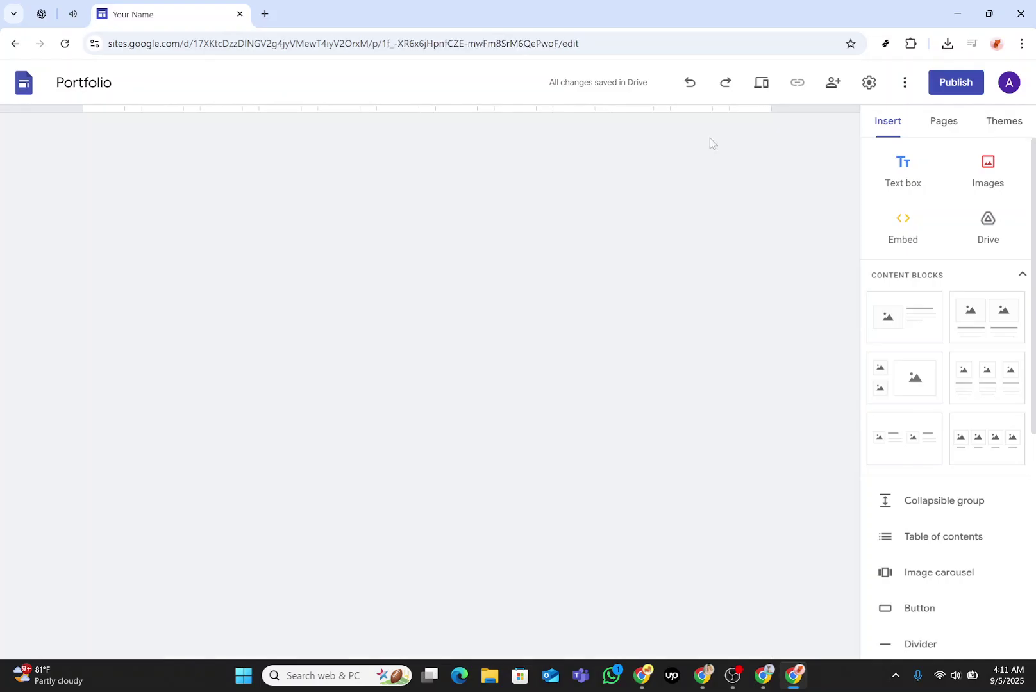